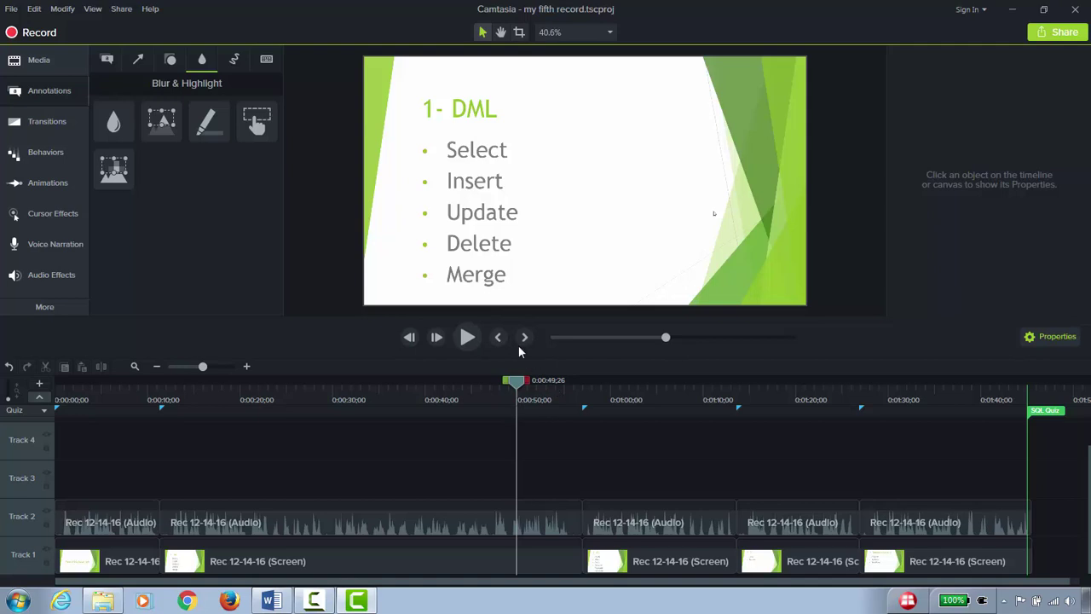
- Add the basic white rectangle callout to the open area beside the DML list and enlarge it downward
click(50, 91)
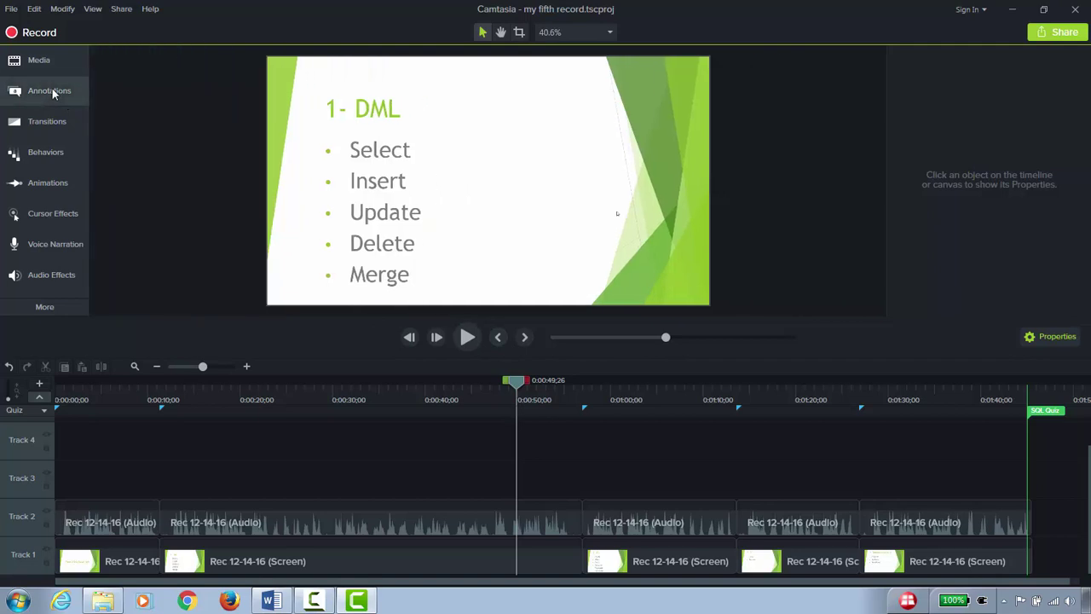
click(49, 91)
click(107, 60)
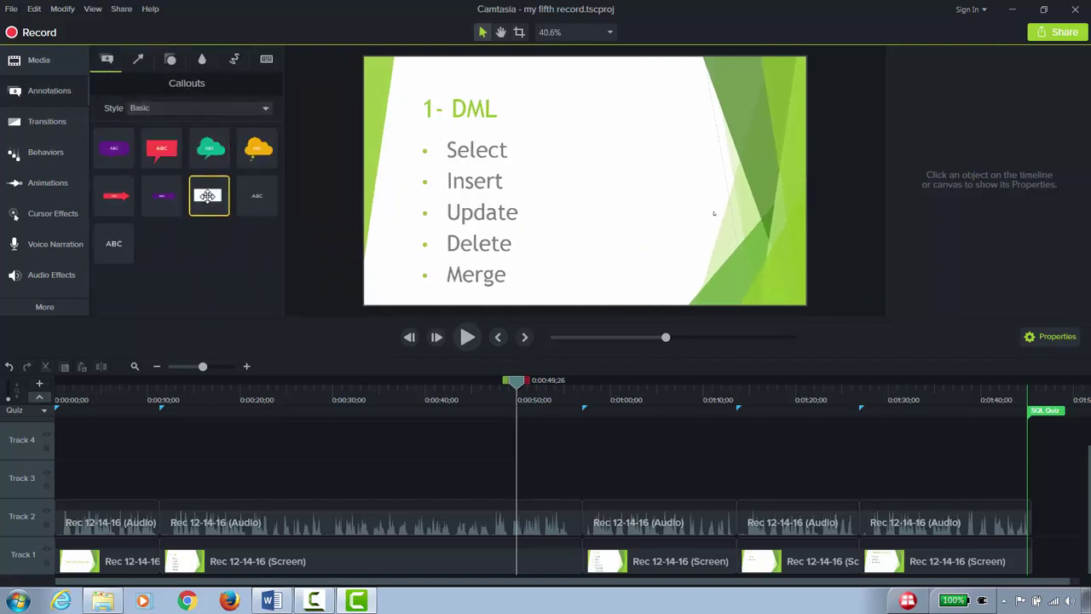
drag(204, 183, 756, 202)
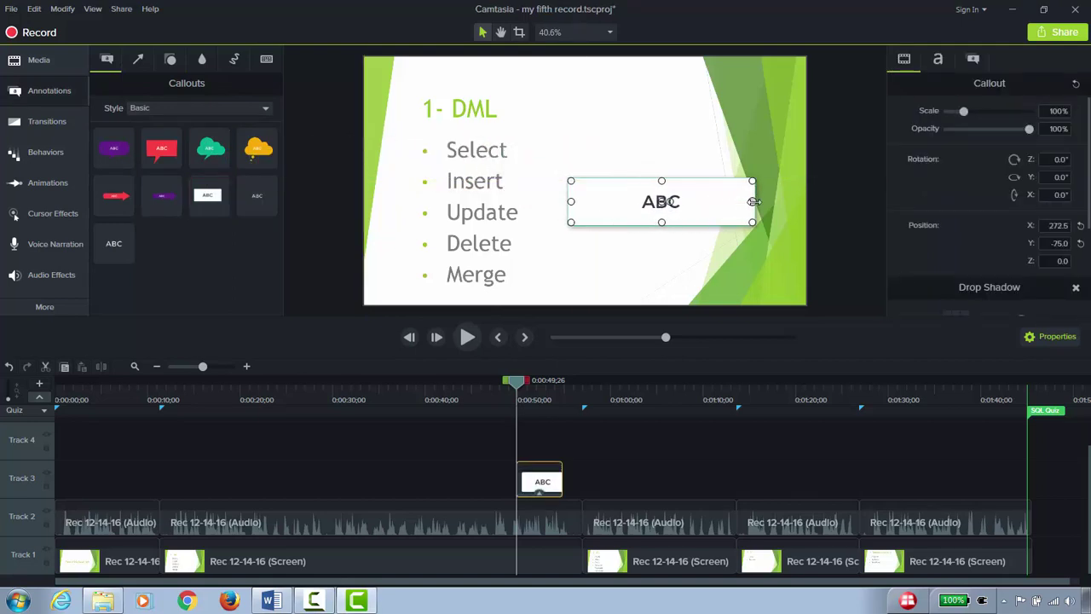
drag(663, 223, 662, 250)
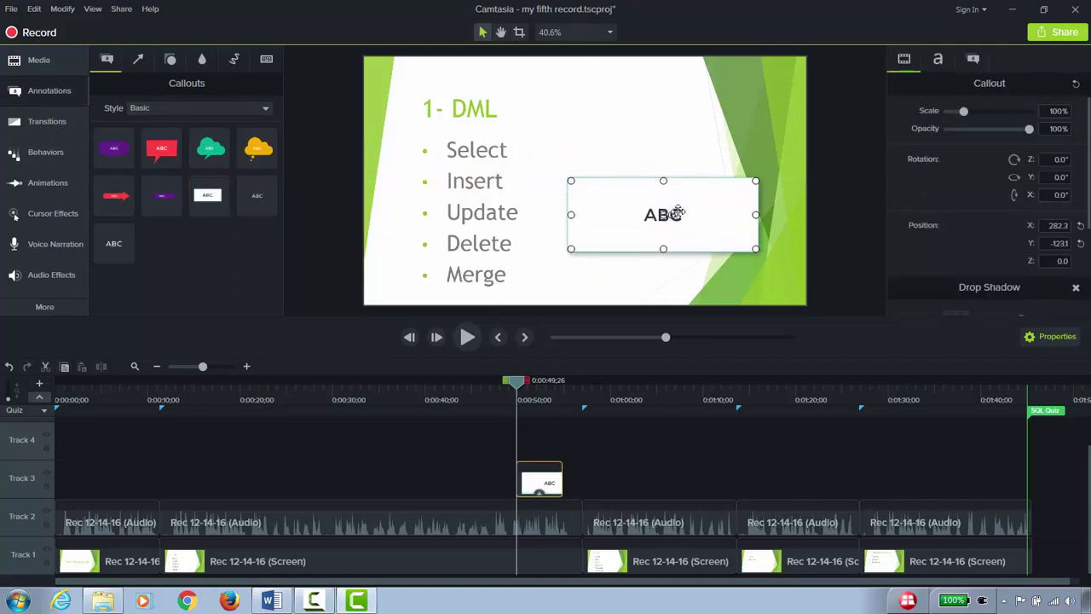
- Replace the white callout's text with "For more information click here"
double_click(673, 213)
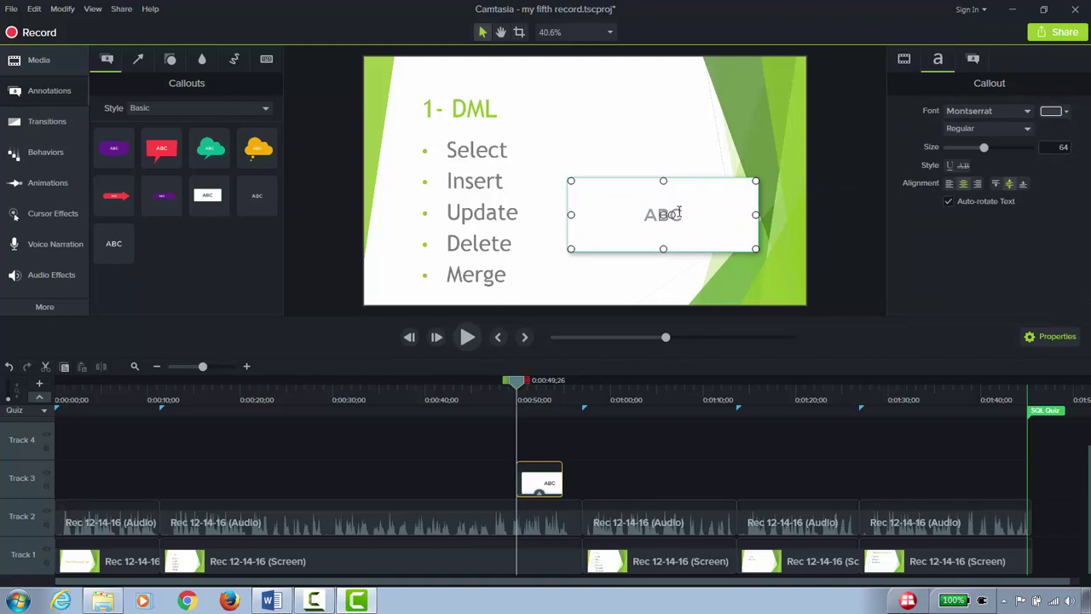
text(For more information click here)
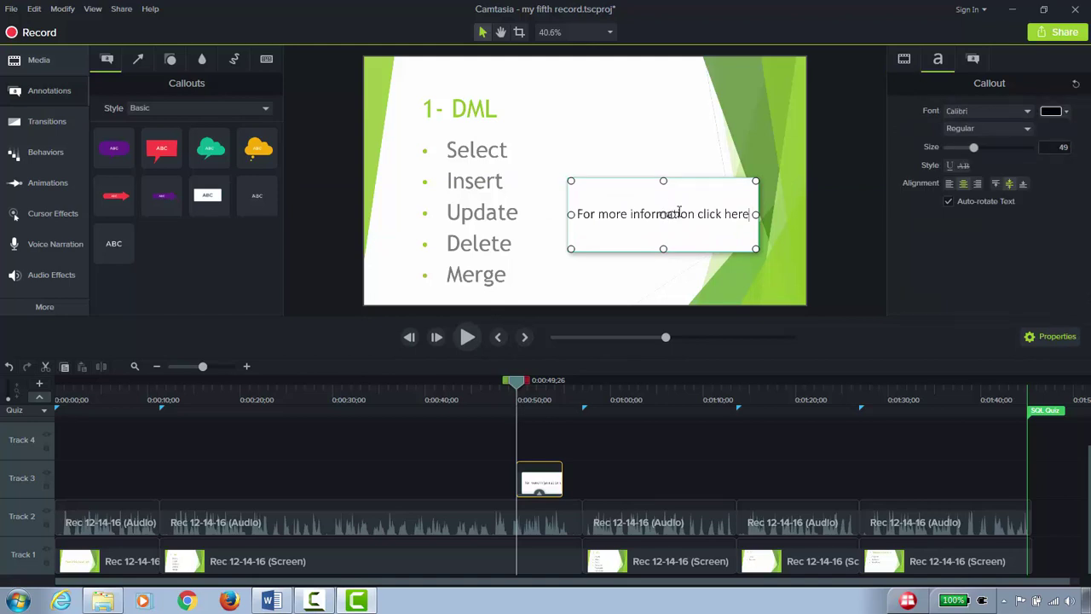
click(655, 150)
double_click(649, 216)
- Add an Interactive Hotspot on Track 4 above the callout clip and fit it over the callout on the canvas
click(203, 59)
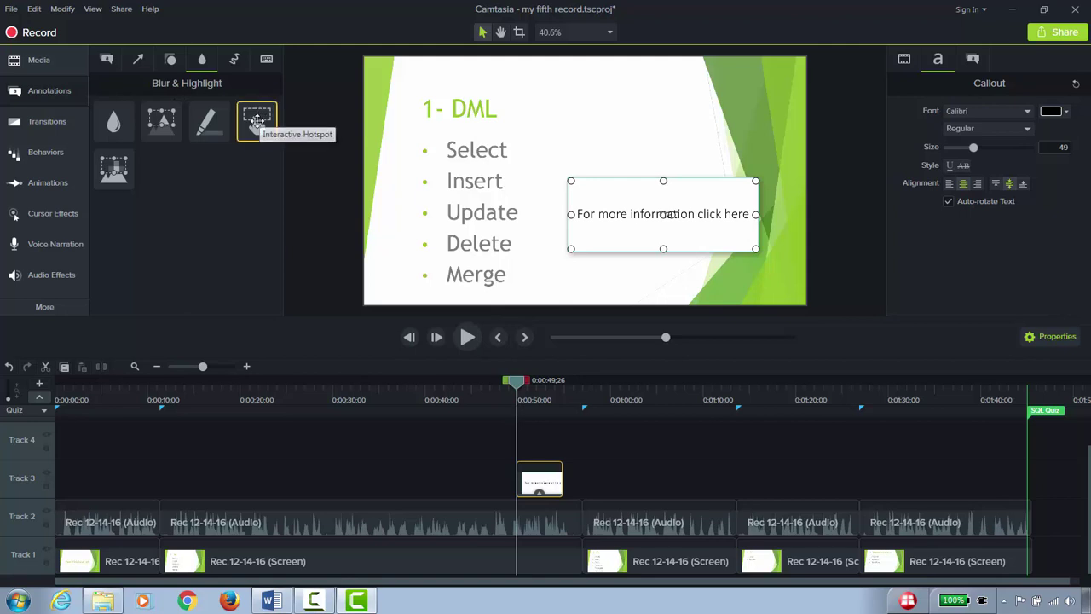
drag(258, 116, 518, 454)
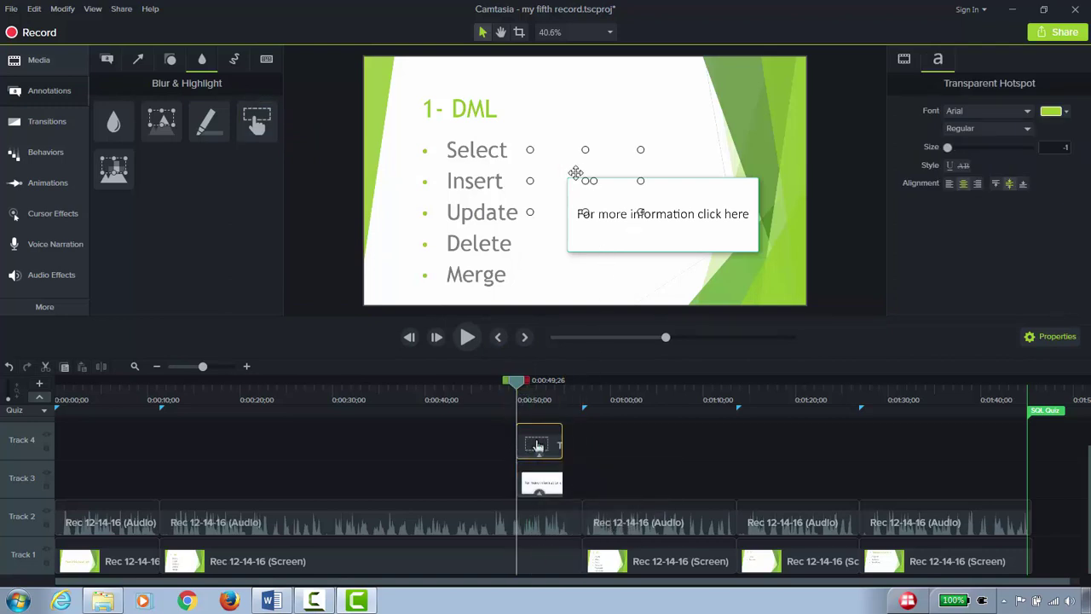
drag(575, 170, 573, 210)
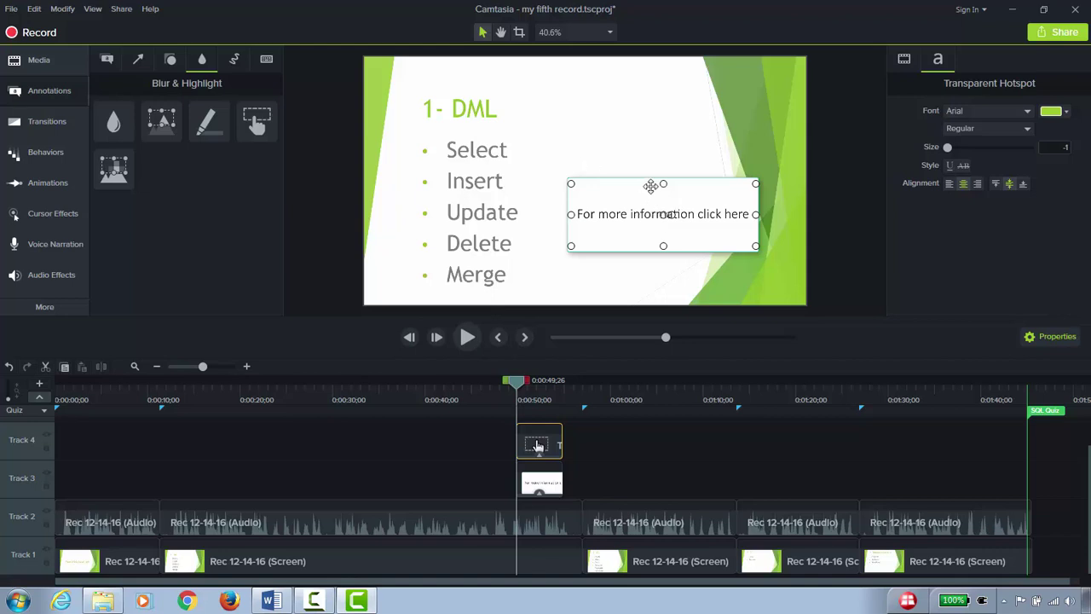
click(903, 59)
scroll(988, 205, down, 3)
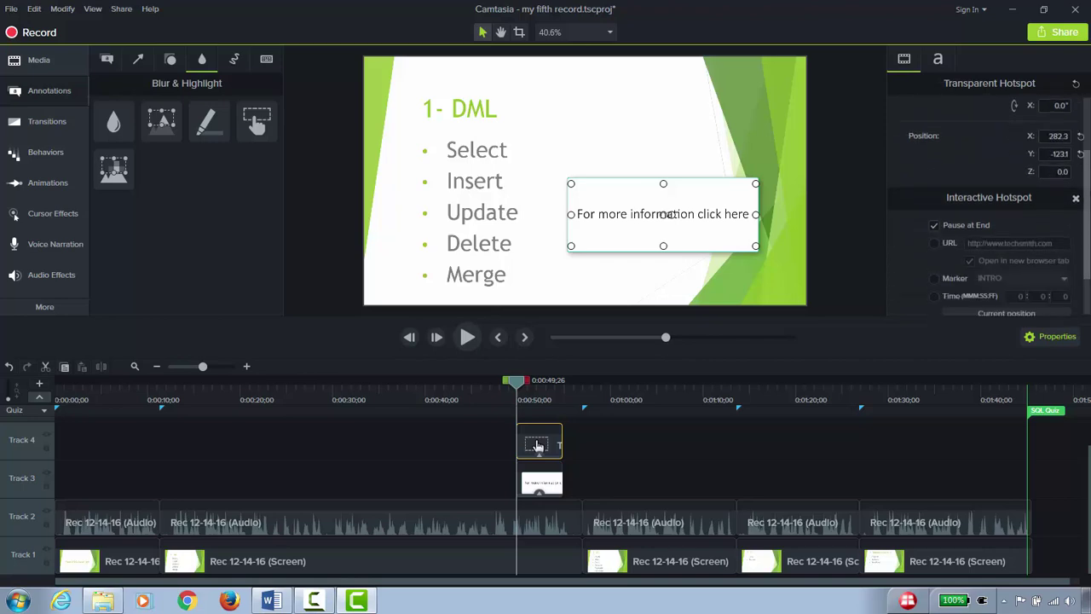
scroll(1002, 170, down, 2)
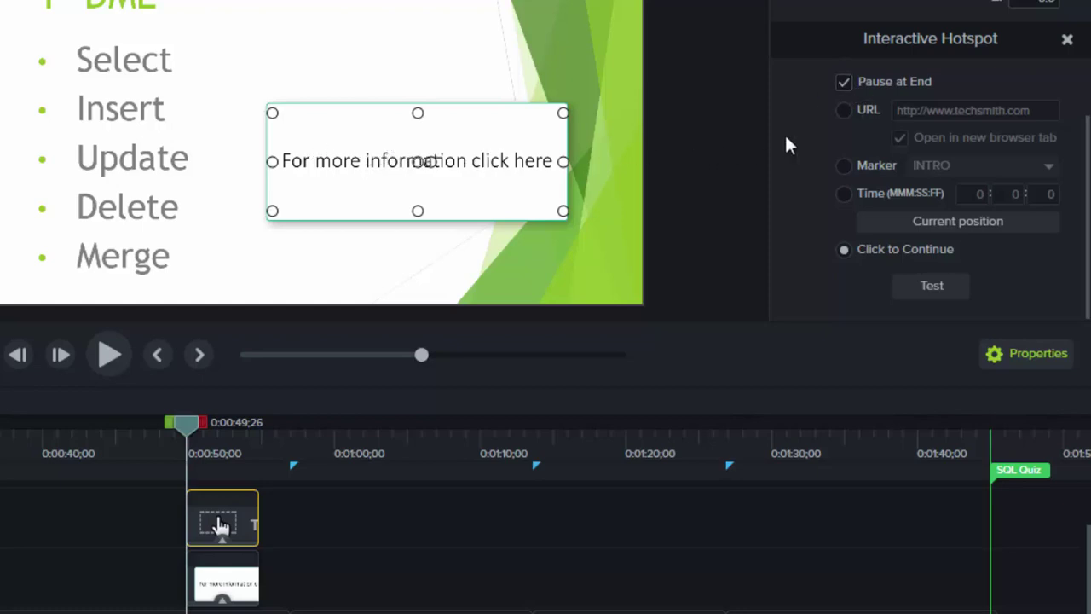
click(843, 111)
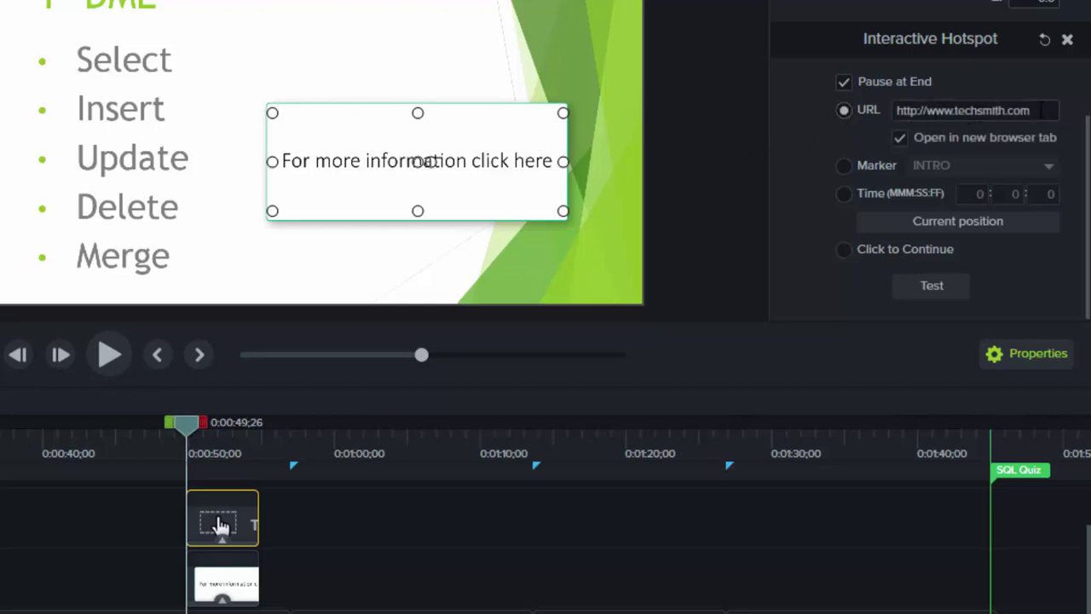
click(1041, 110)
click(1041, 110)
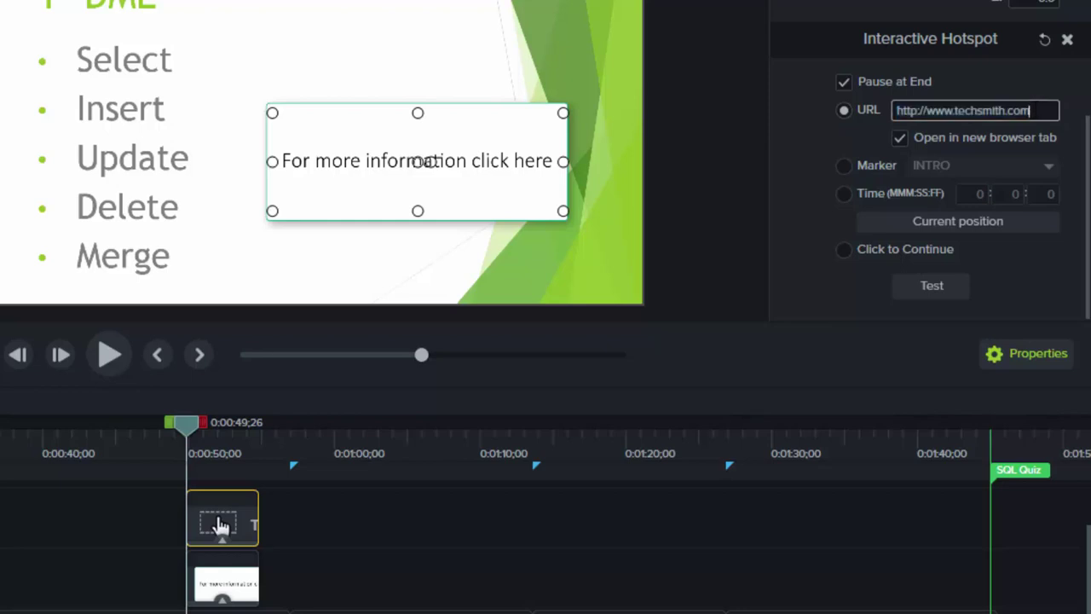
key(BackSpace)
key(BackSpace)
key(BackSpace)
key(BackSpace)
key(BackSpace)
key(BackSpace)
key(BackSpace)
key(BackSpace)
key(BackSpace)
key(BackSpace)
key(BackSpace)
key(BackSpace)
key(BackSpace)
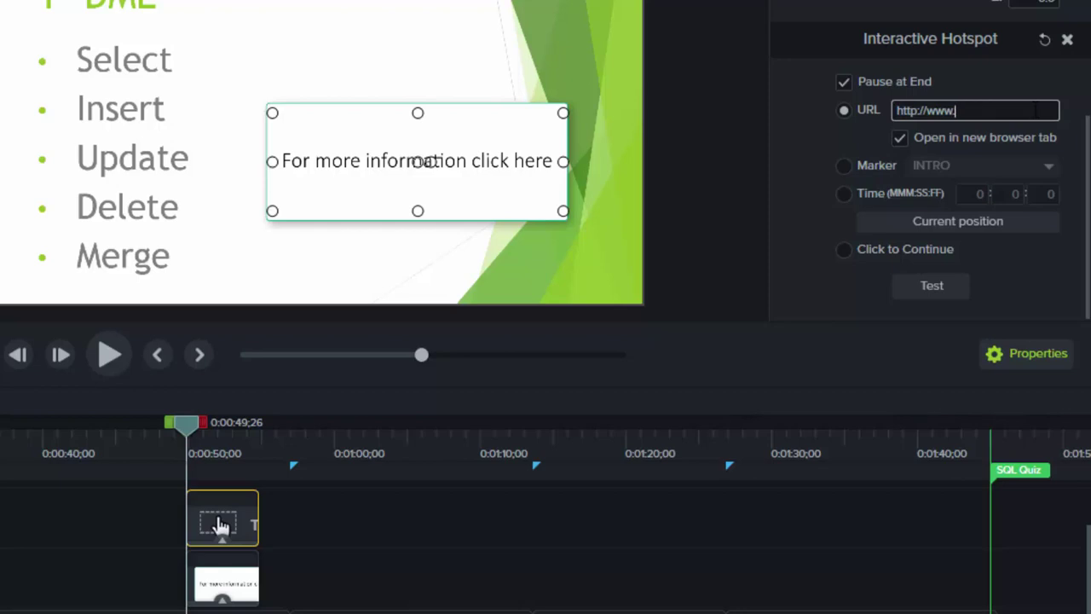
text(oracle.com)
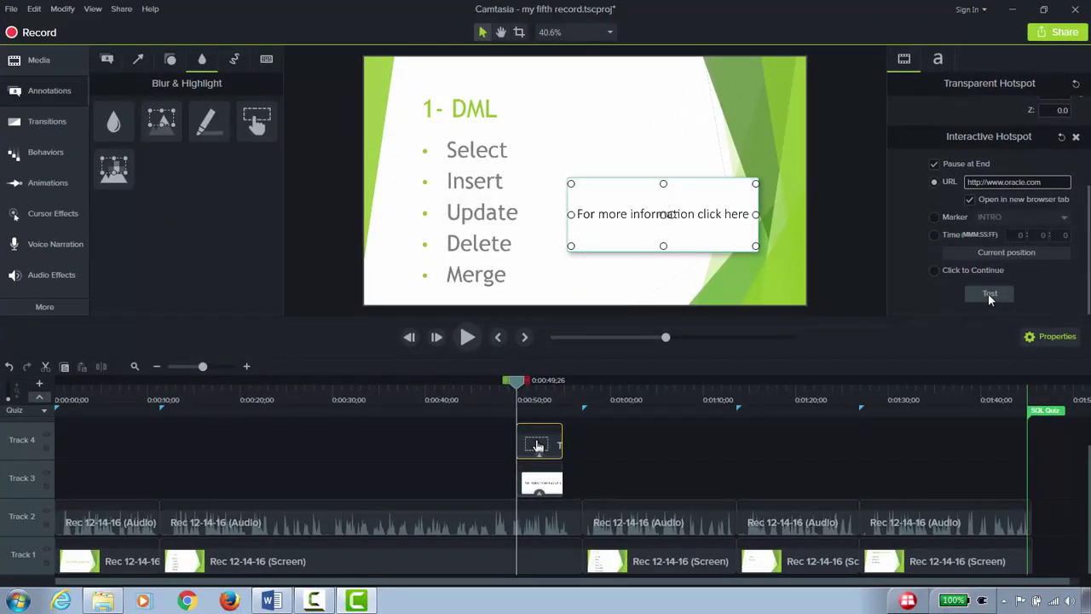
- Test the hotspot's link in the browser, then return to Camtasia and save the project
click(988, 293)
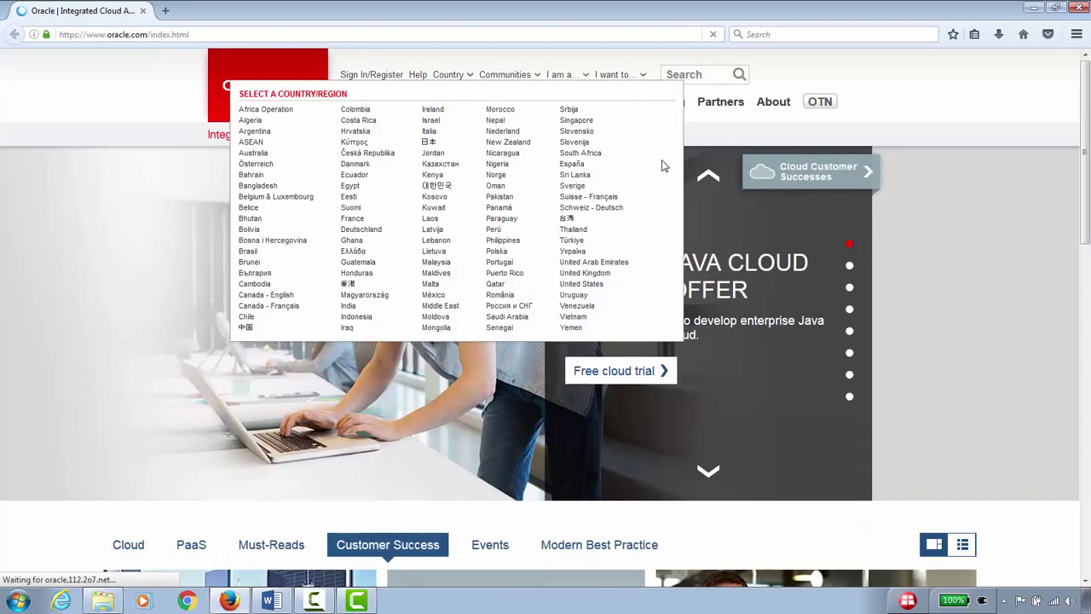
key(alt+Tab)
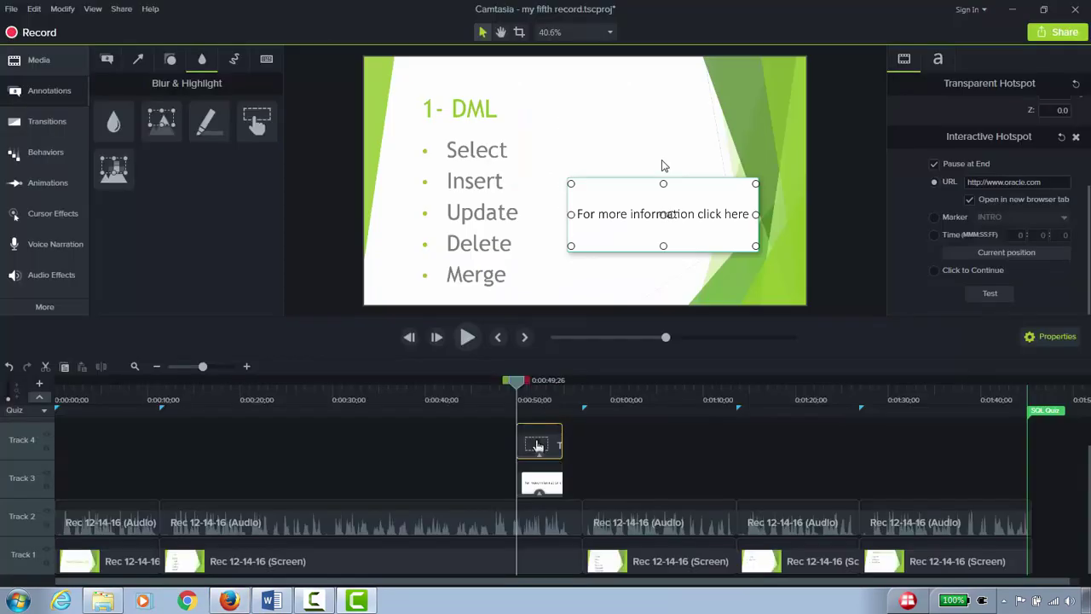
click(12, 12)
click(31, 79)
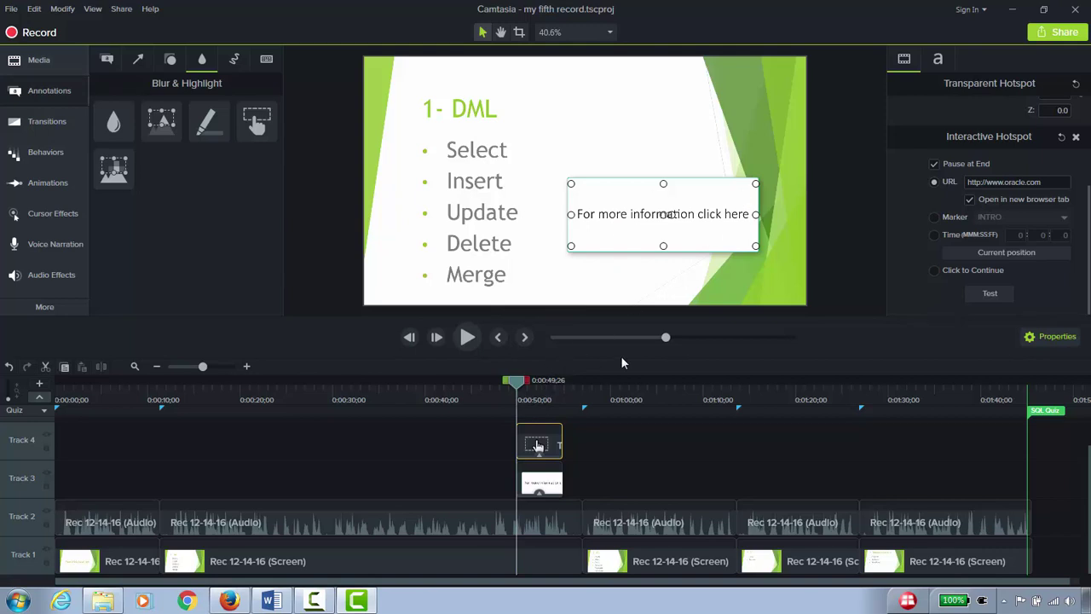
- Produce the project as a local MP4 with Smart Player (up to 1080p) named my fifth record, overwriting the existing files
click(1059, 33)
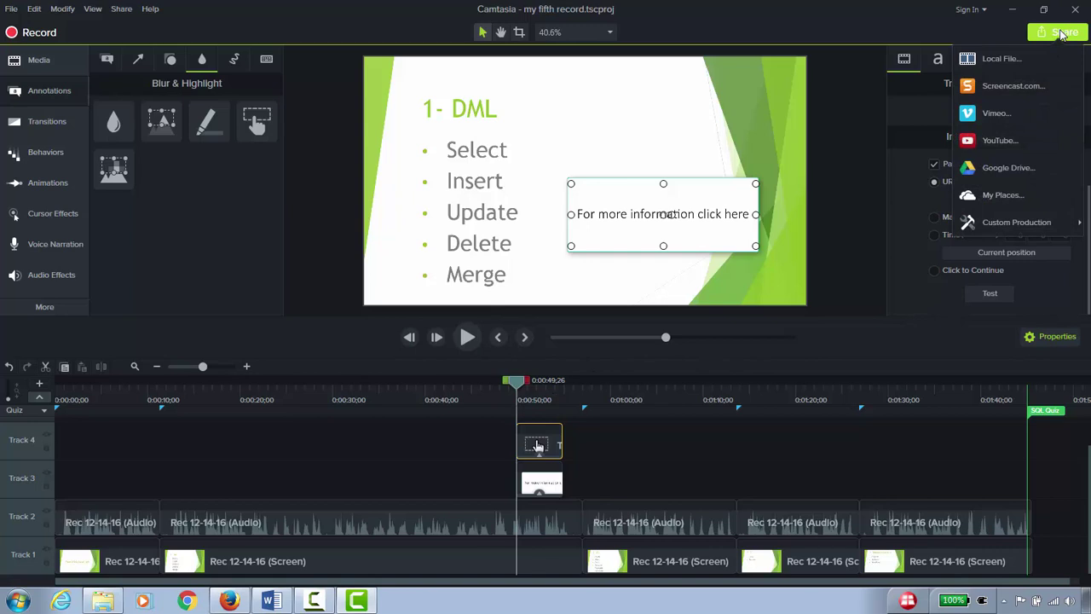
click(1008, 62)
click(617, 180)
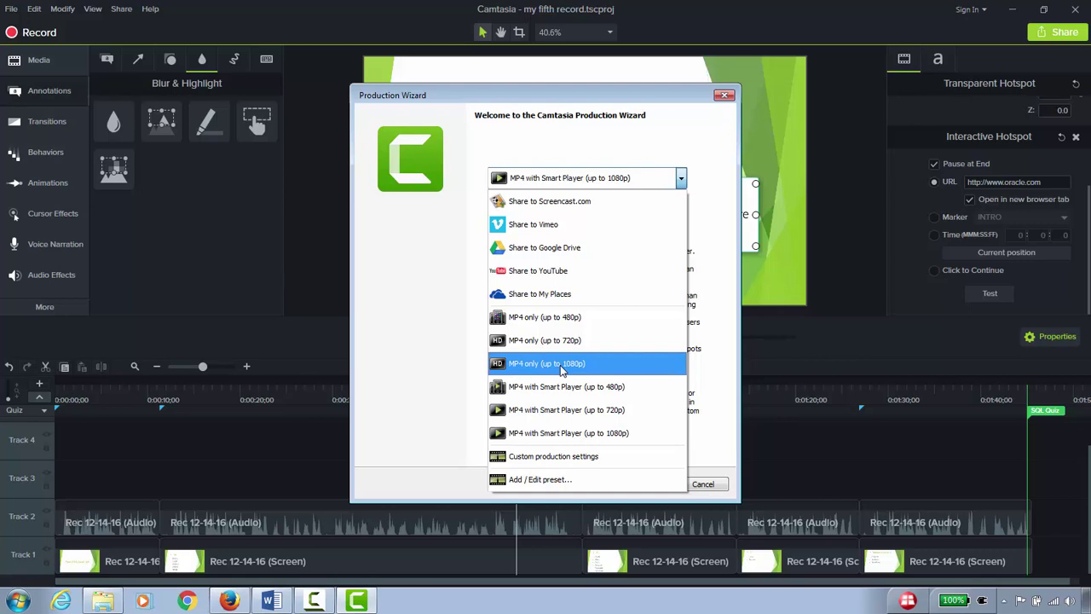
click(551, 433)
click(641, 483)
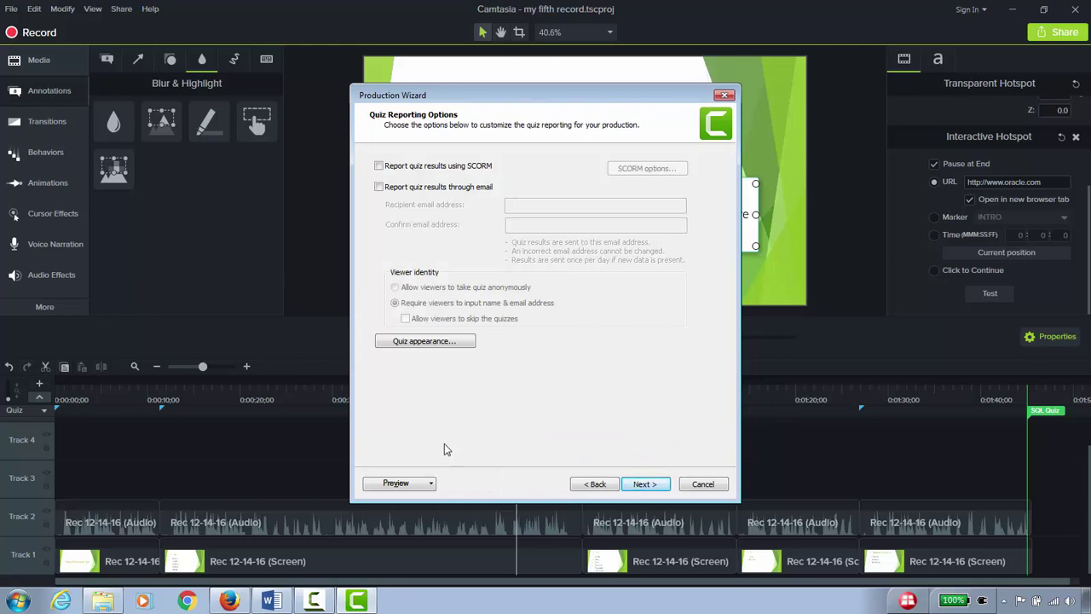
click(636, 485)
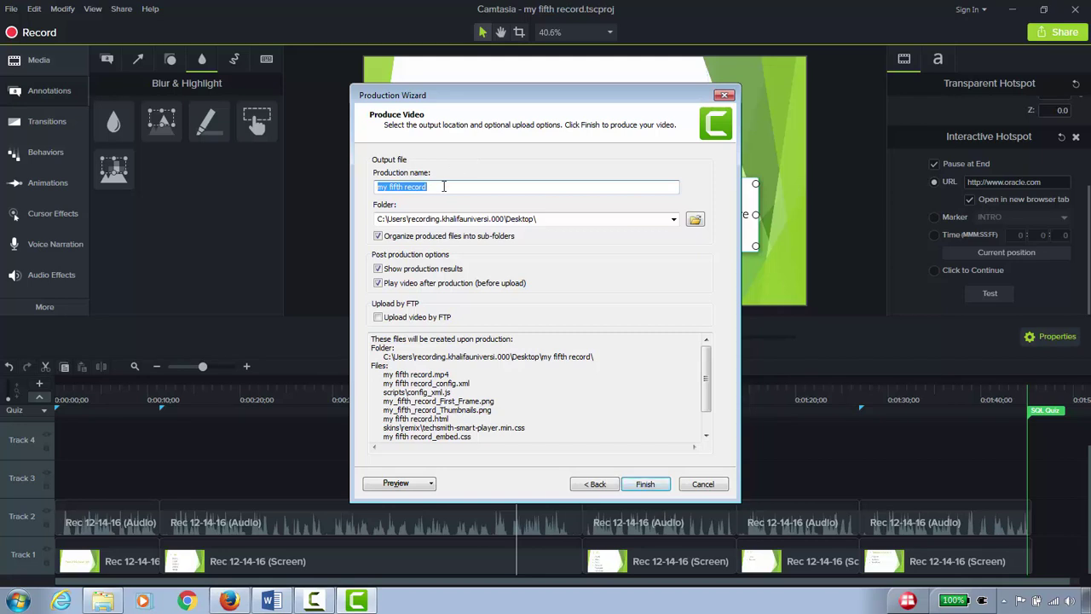
click(645, 484)
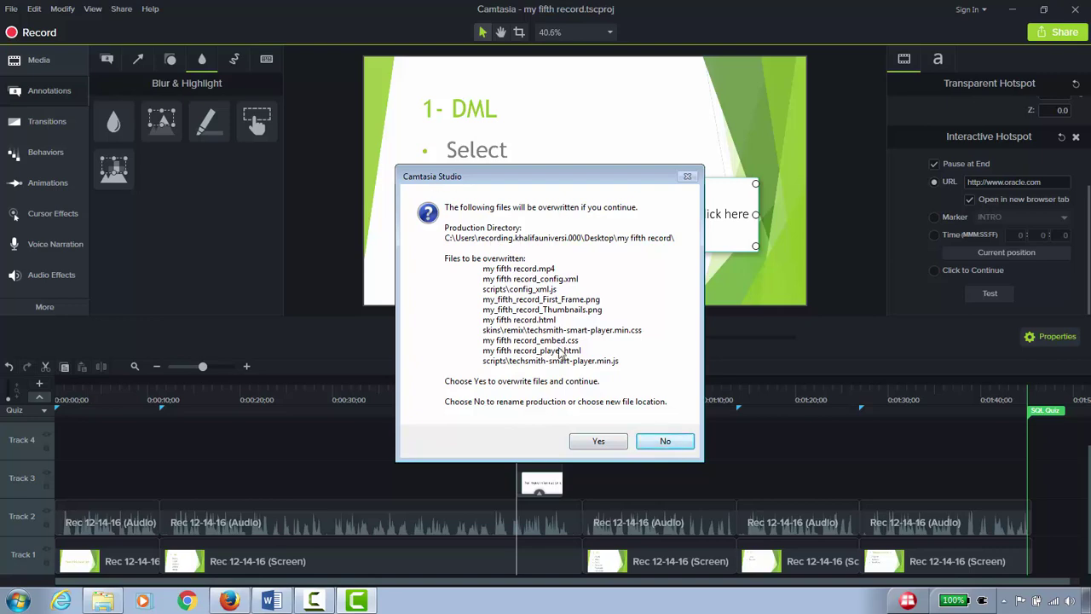
click(598, 440)
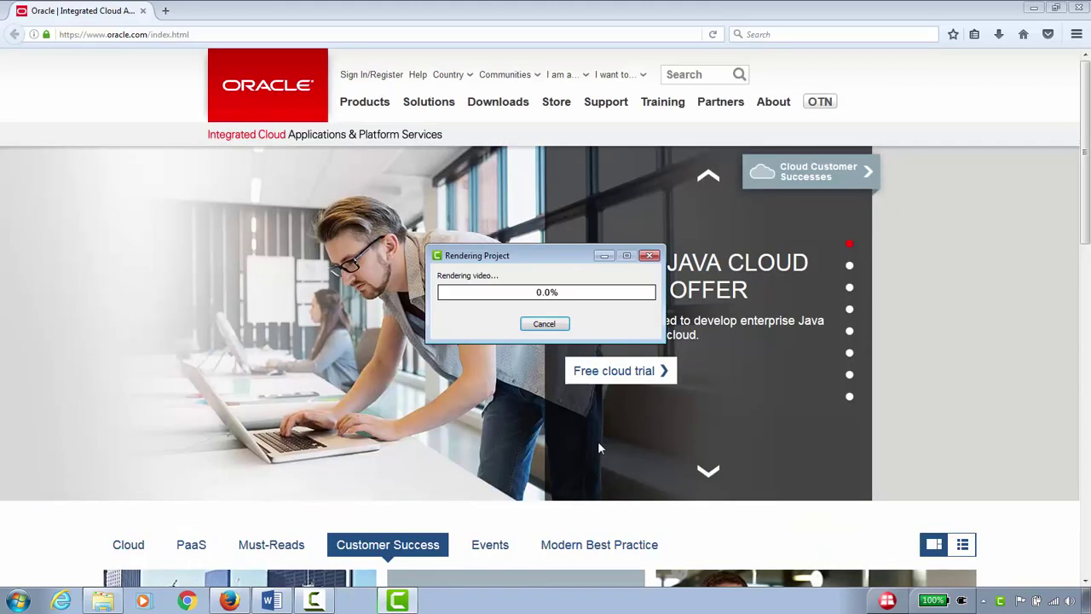
- Show the desktop to look at the my fifth record output folder, and switch back to Camtasia
right_click(433, 607)
click(477, 547)
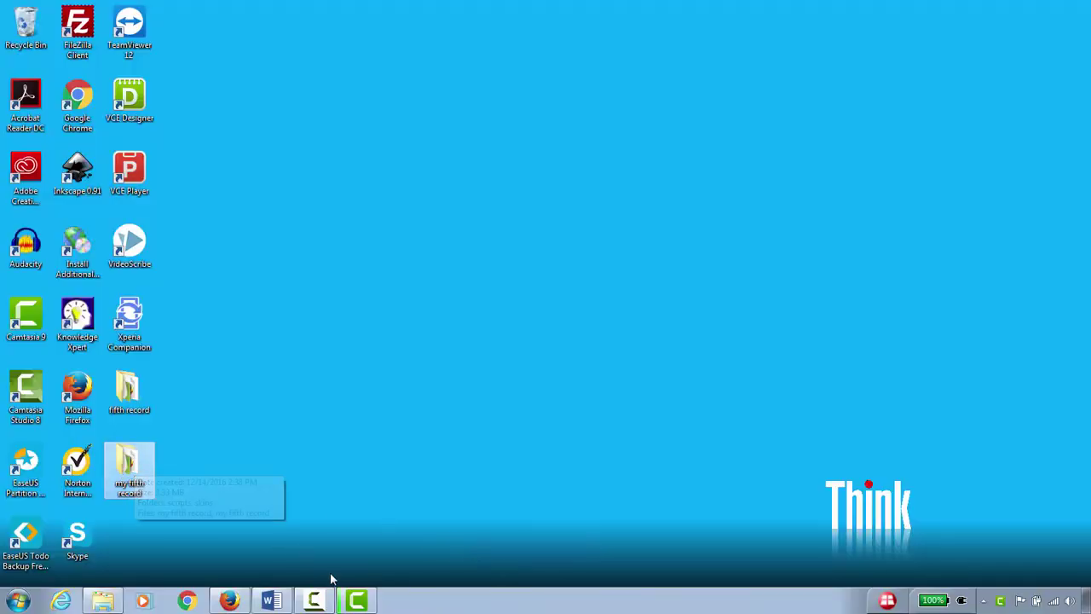
click(357, 601)
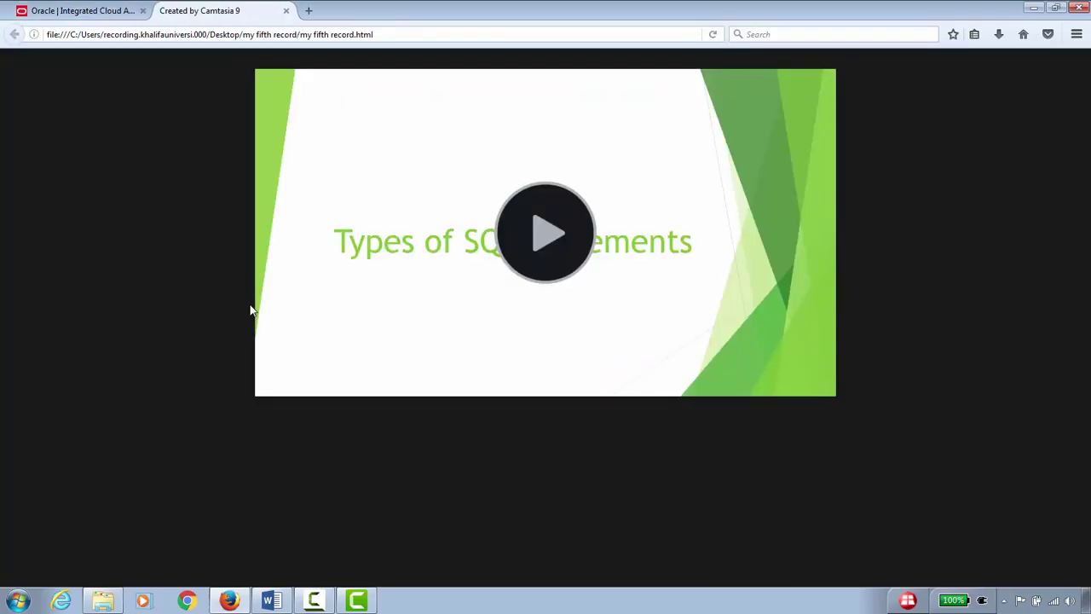
- Play the produced video in the browser and skip ahead to about 0:40 on the DML slide
click(562, 248)
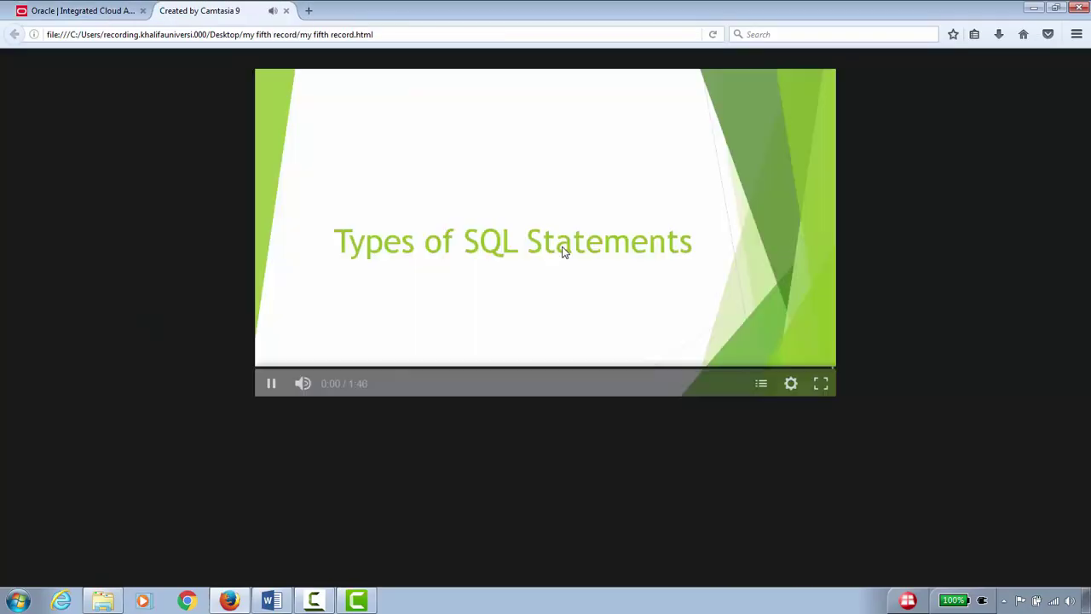
click(269, 383)
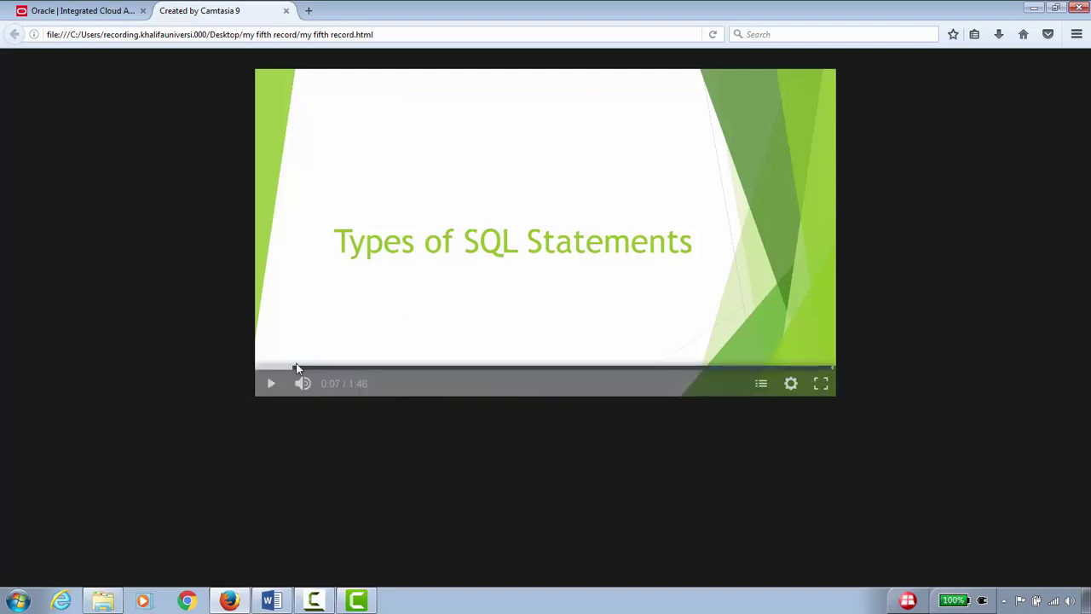
click(319, 367)
drag(320, 367, 477, 364)
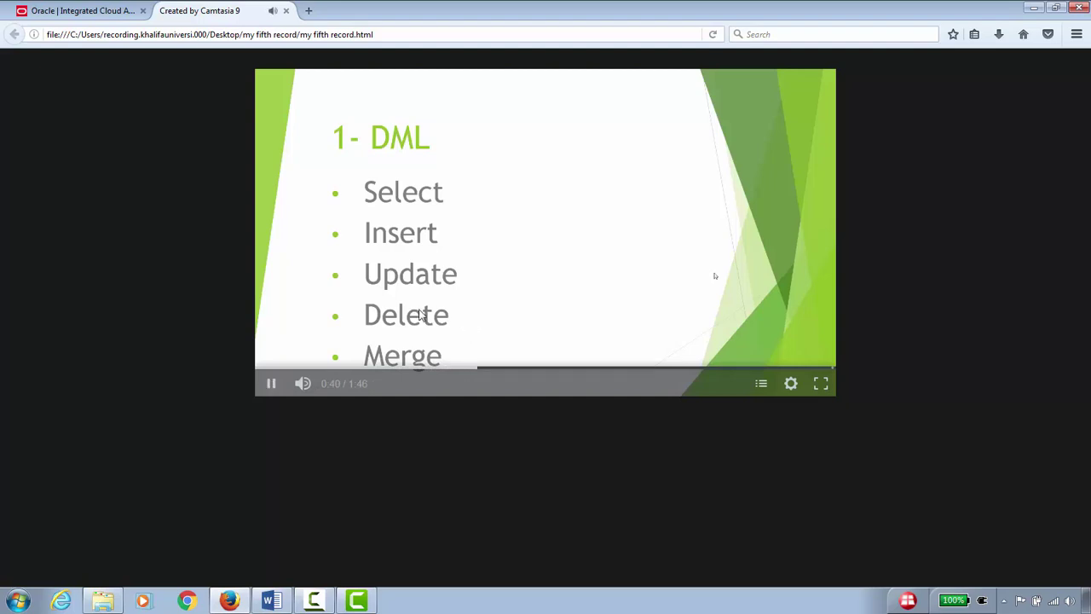